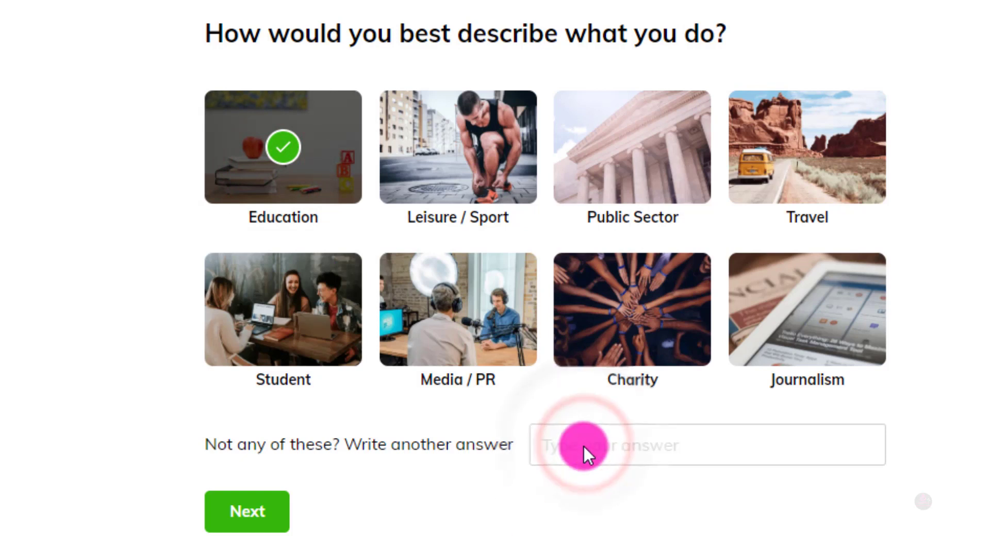
# Submit Education as the occupation and finish the account setup with Education, Science and Home & Garden as interests.
pyautogui.click(241, 508)
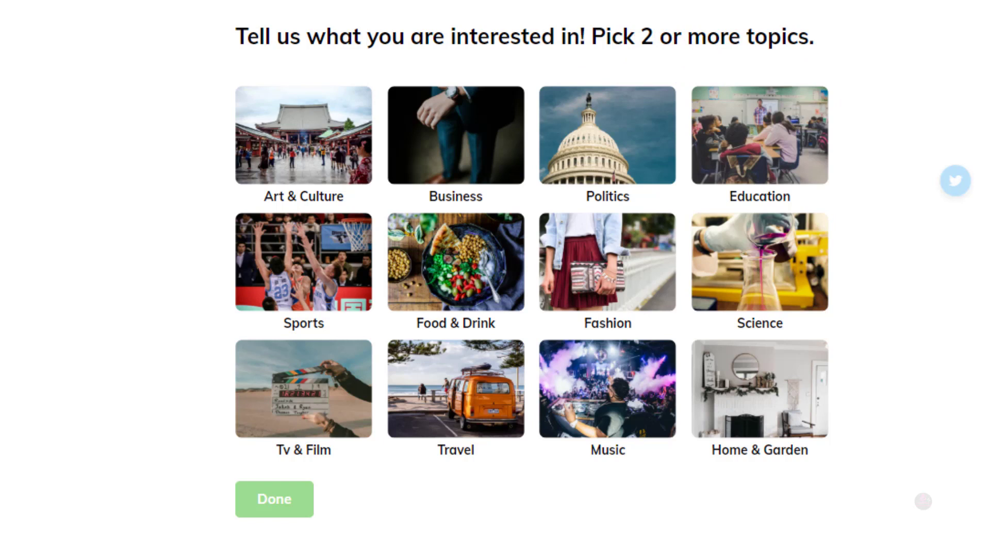
pyautogui.click(758, 164)
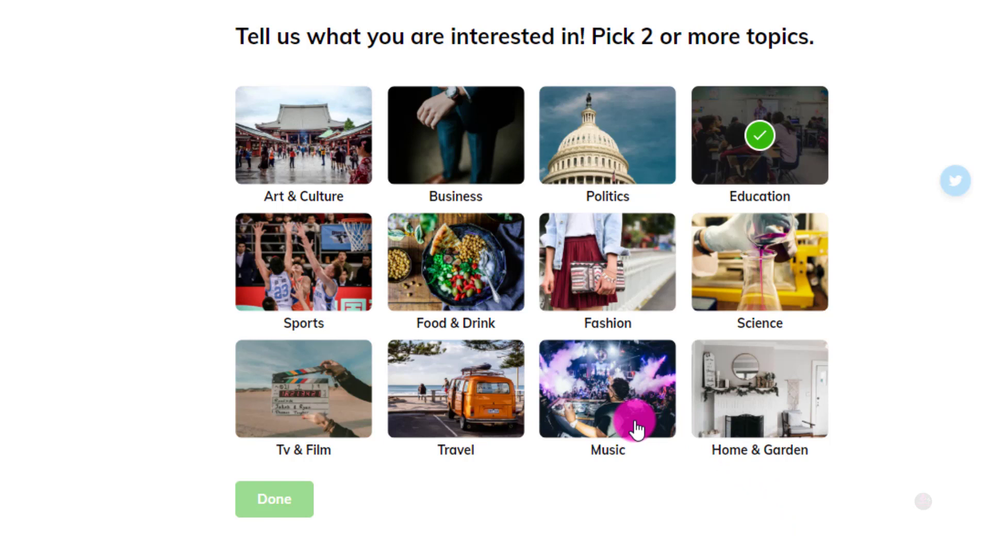
pyautogui.click(777, 295)
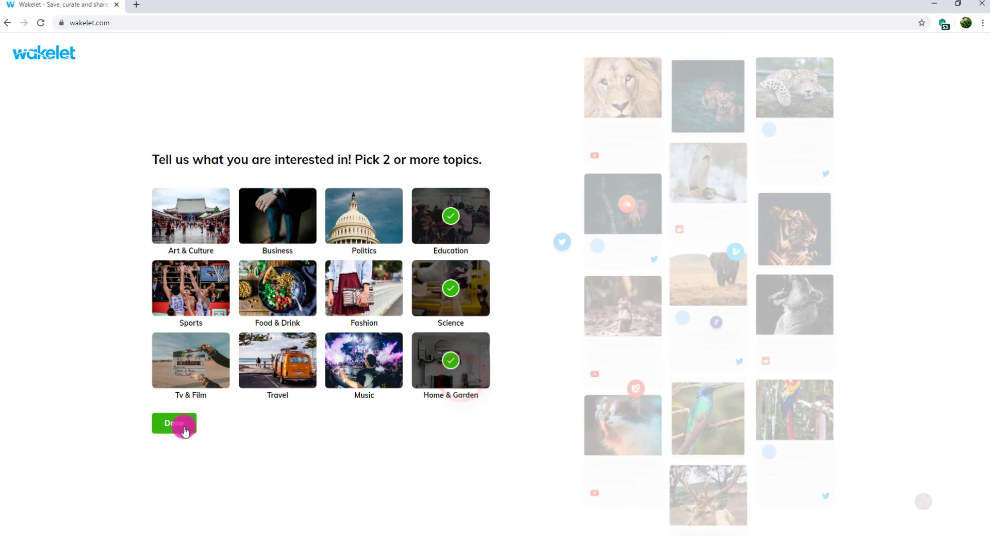
pyautogui.click(200, 435)
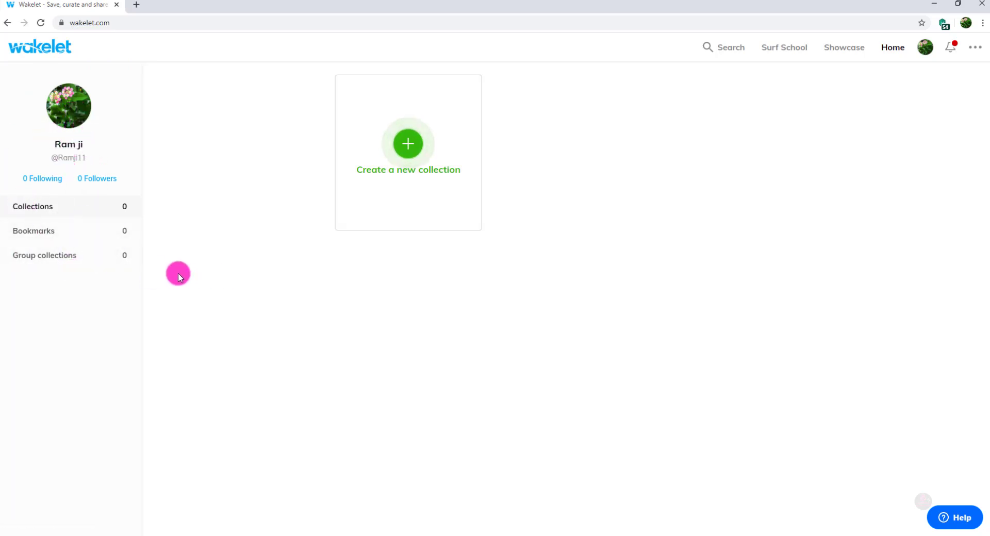
# Create a new collection and give it the Unsplash photo of a lake at sunset framed by leaves as full cover image.
pyautogui.click(408, 145)
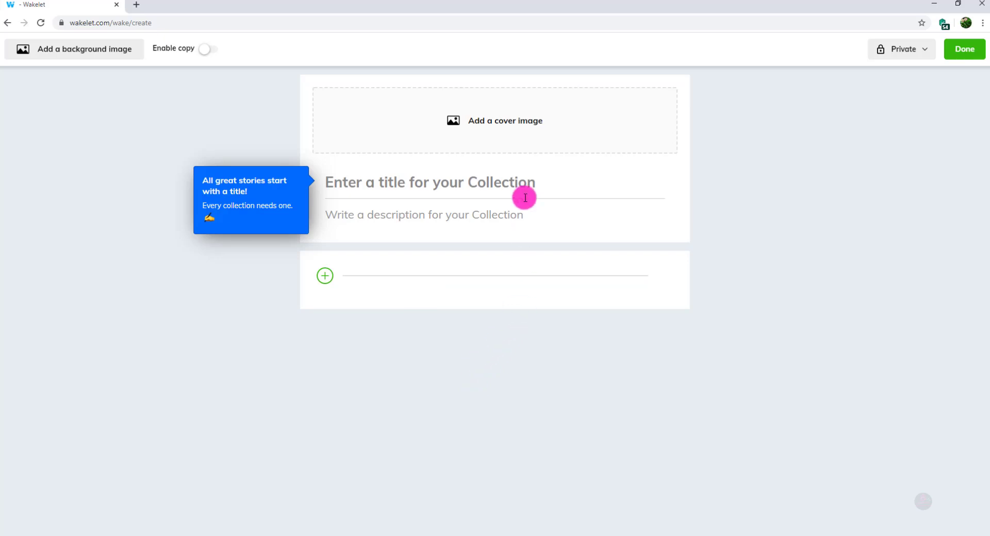
pyautogui.click(469, 123)
pyautogui.click(490, 171)
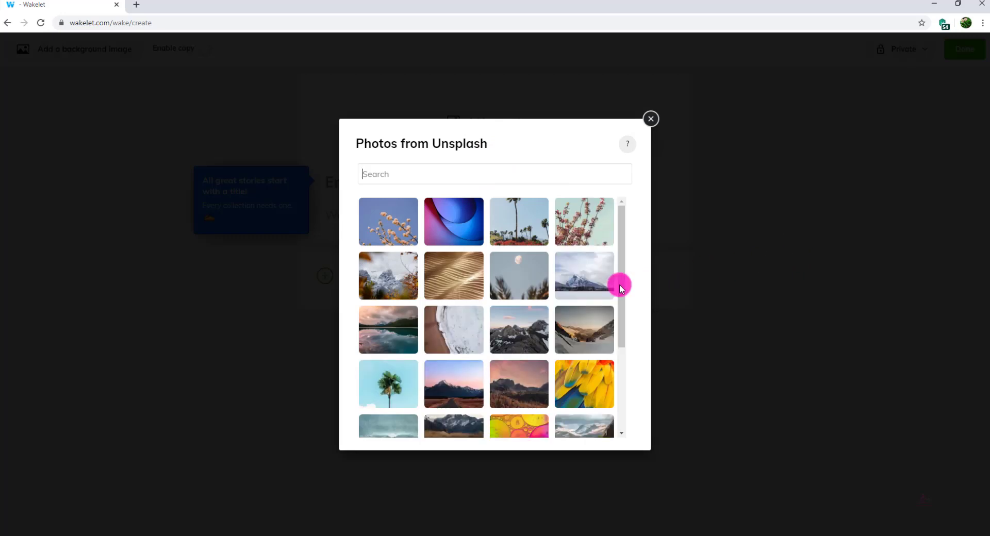
pyautogui.moveTo(619, 288); pyautogui.dragTo(611, 385)
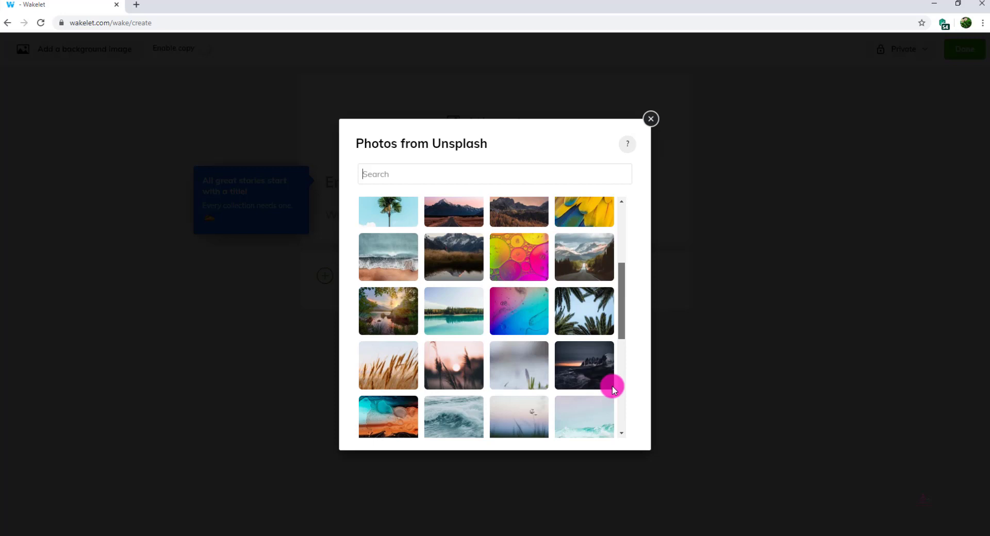
pyautogui.click(608, 385)
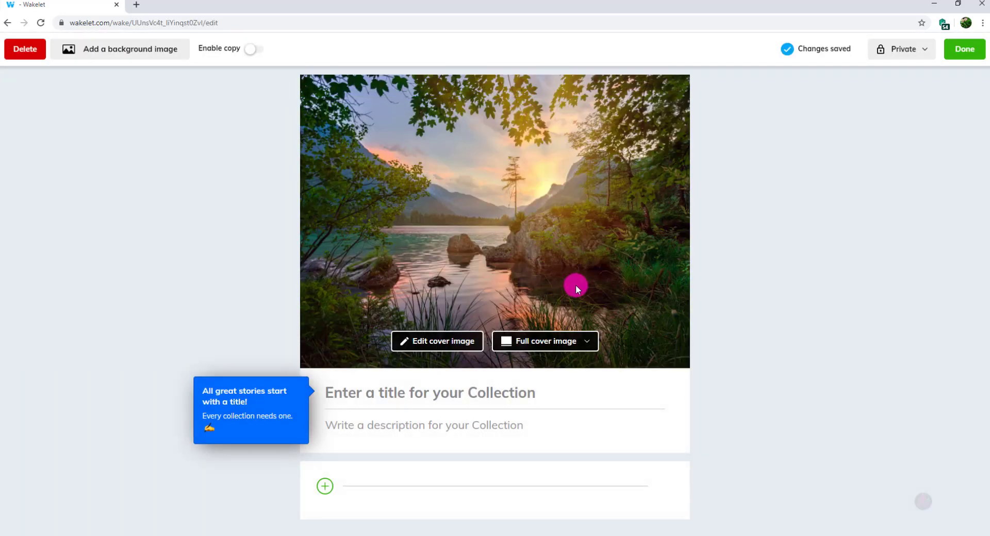
pyautogui.click(588, 342)
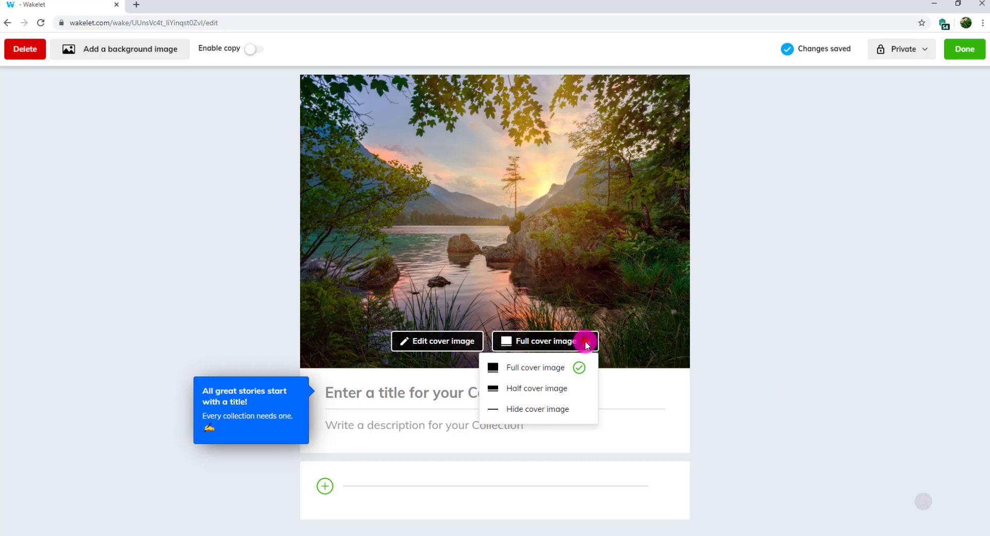
pyautogui.click(740, 340)
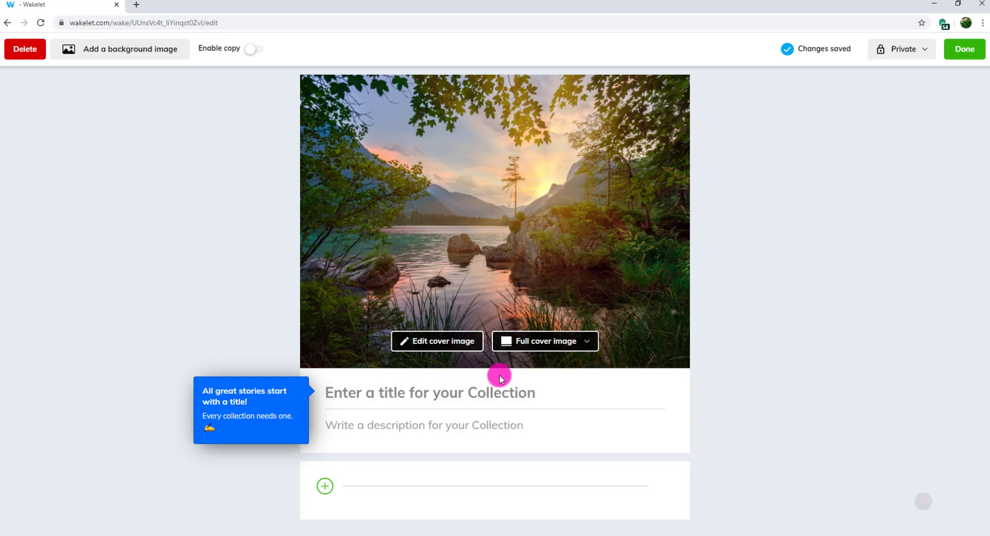
# Title the collection "SSLC ENGLISH ALTERNATIVE QUESTIONS" and enter "SECTION IV" as its description.
pyautogui.click(387, 393)
pyautogui.write('SSLC ENGLISH A')
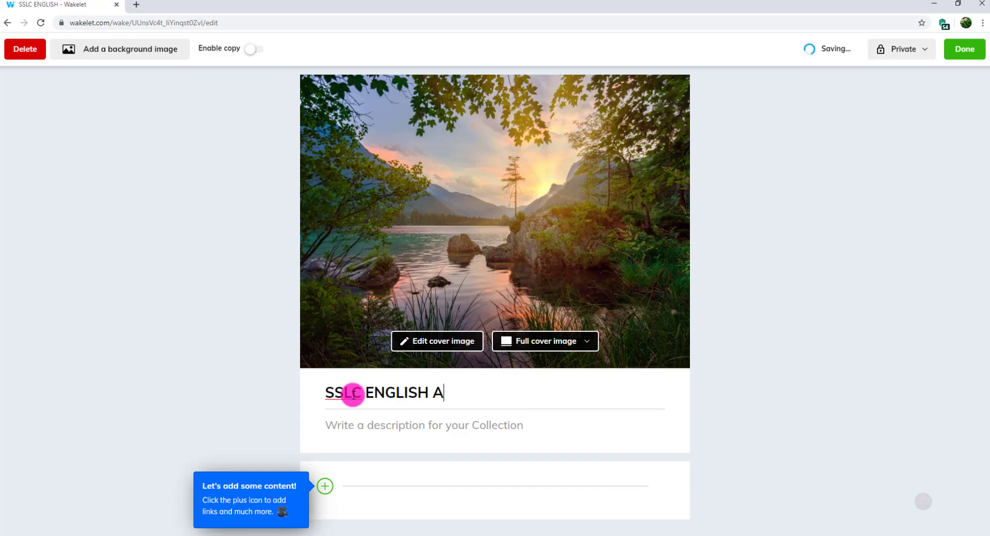
pyautogui.write('LTERNATI')
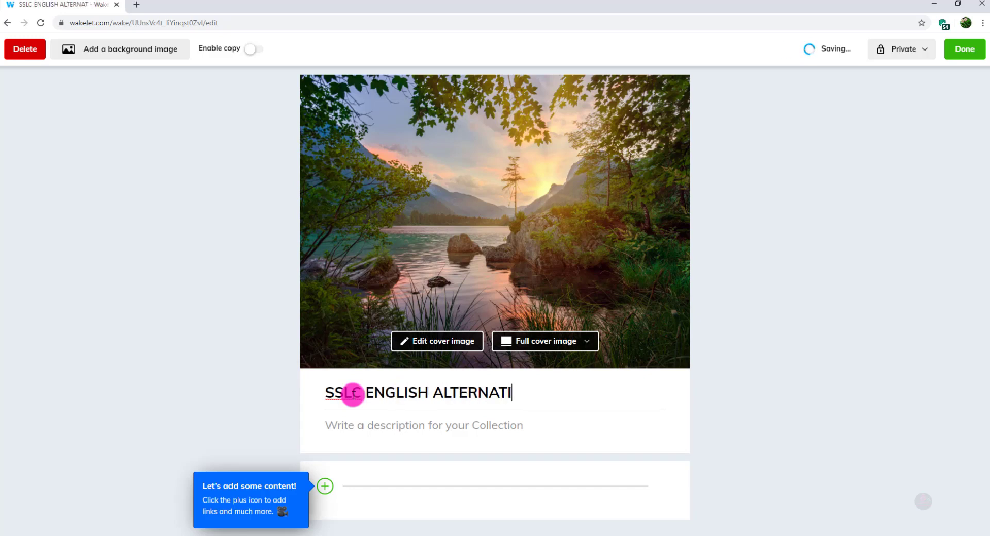
pyautogui.write('VE QUESTIONS')
pyautogui.click(355, 426)
pyautogui.write('SEC')
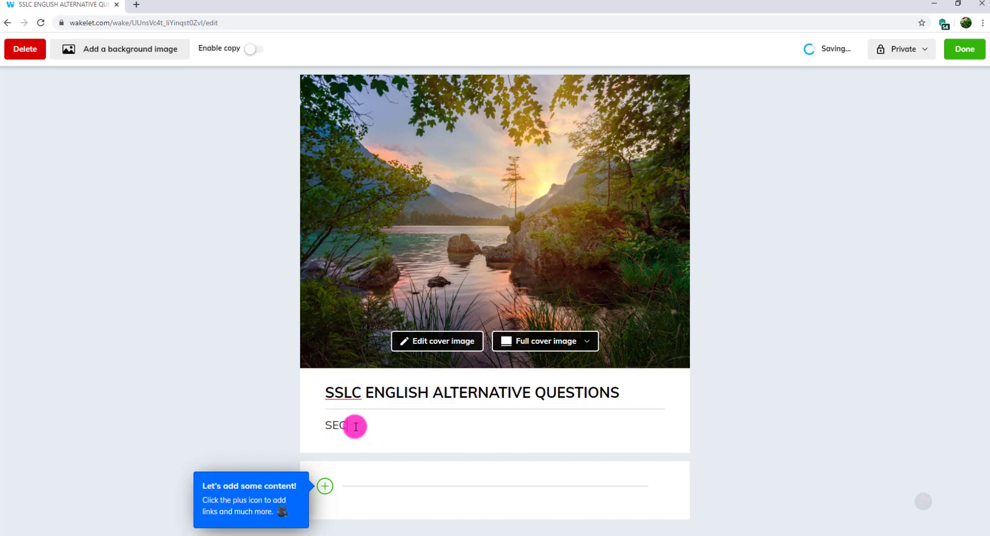
pyautogui.write('TION IV')
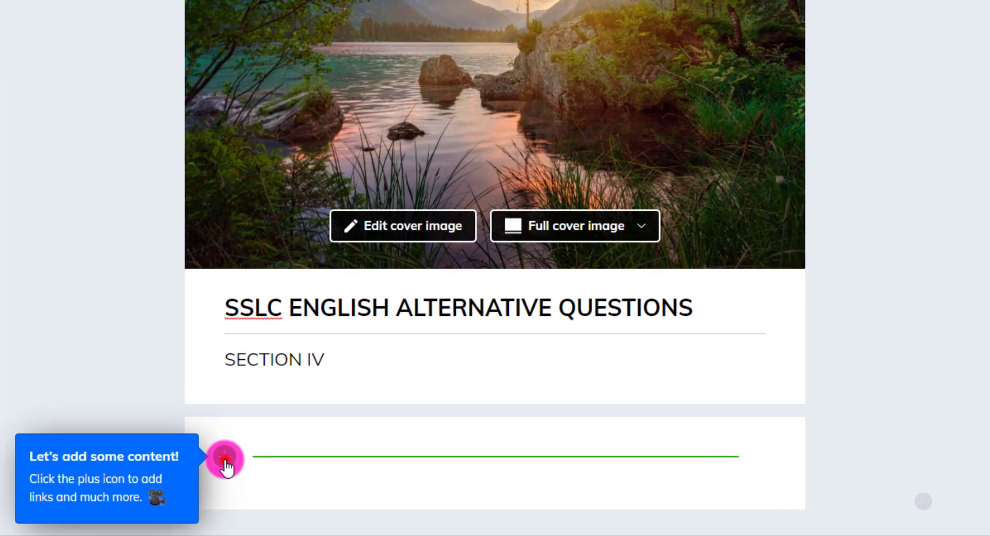
# Upload the PDF "10TH ENGLISH SECTION - IV" from the DOWNLOADS\10TH folder on Local Disk (E:) to the collection.
pyautogui.click(276, 475)
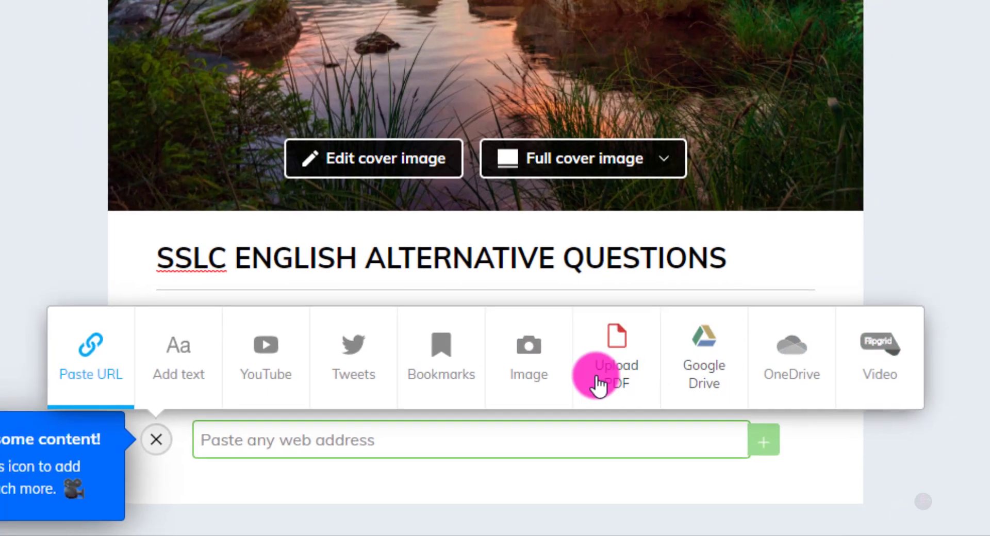
pyautogui.click(628, 376)
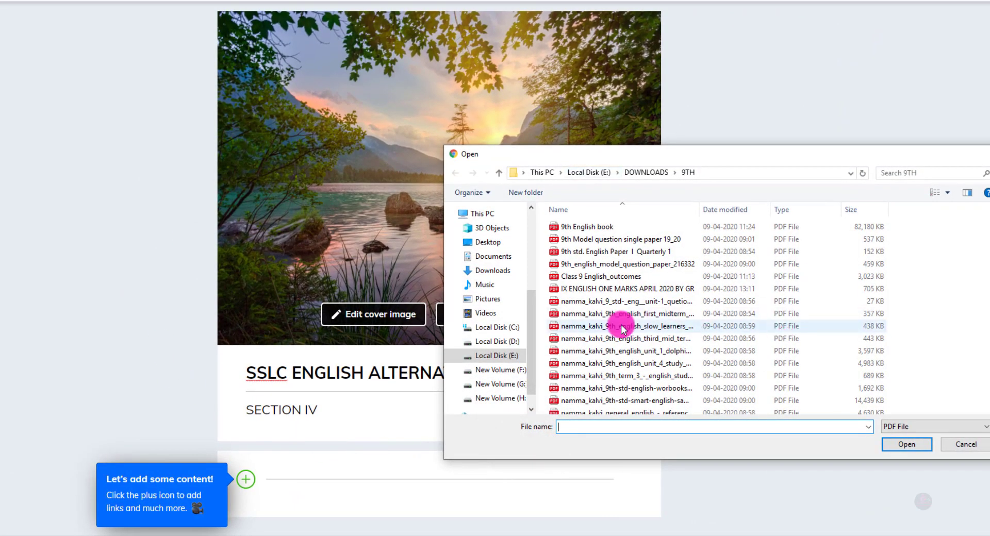
pyautogui.click(515, 356)
pyautogui.click(611, 265)
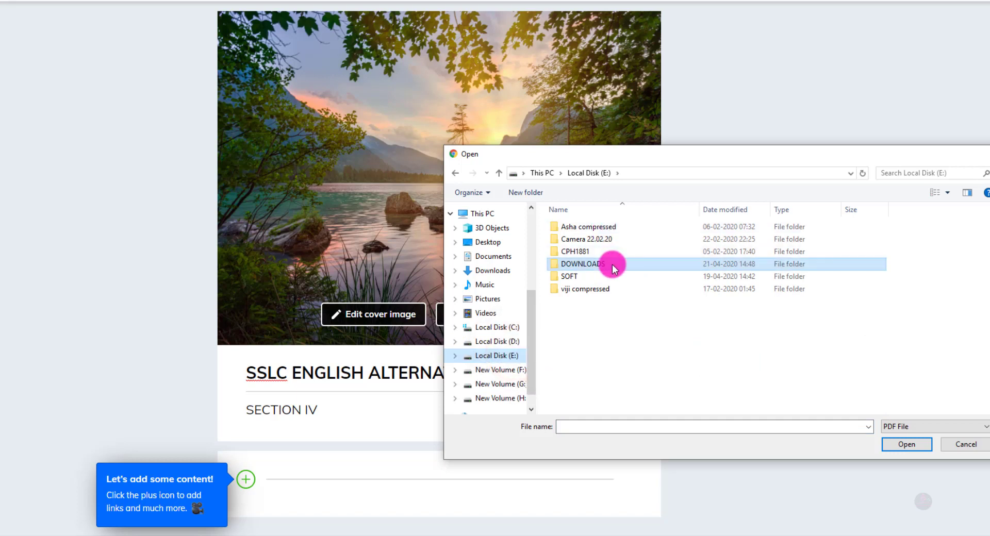
pyautogui.doubleClick(611, 265)
pyautogui.doubleClick(649, 252)
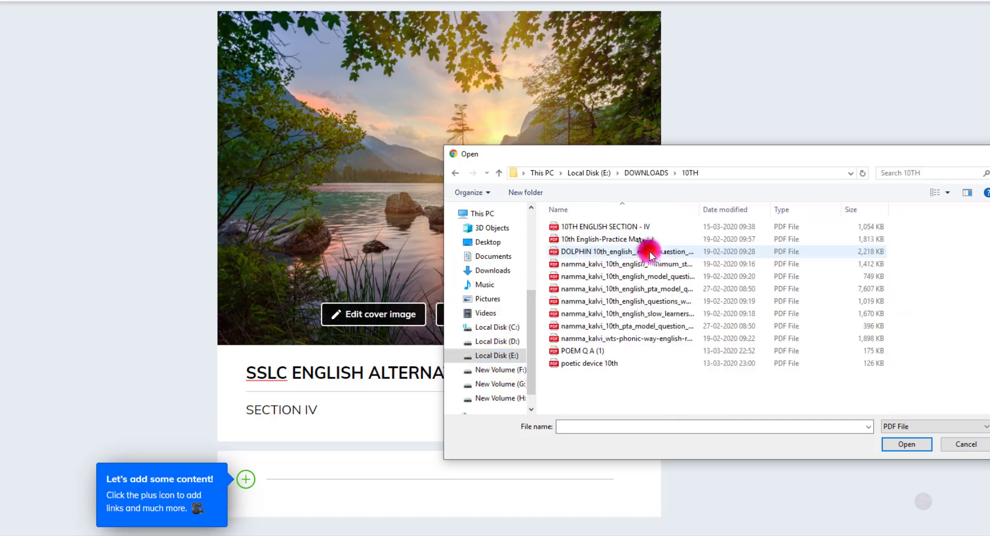
pyautogui.click(623, 226)
pyautogui.click(902, 445)
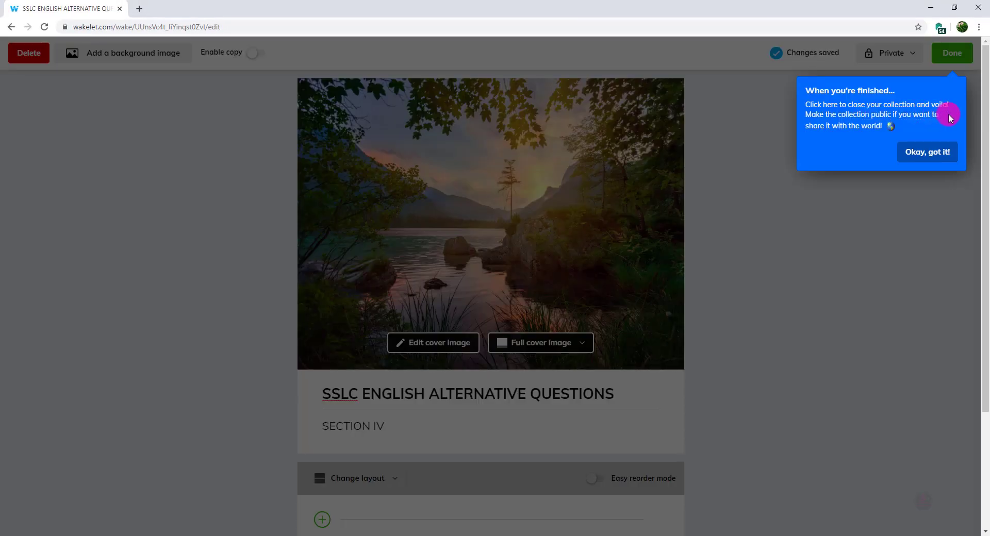
# Set the collection's visibility to Public and dismiss the guidance tips.
pyautogui.click(925, 154)
pyautogui.click(909, 54)
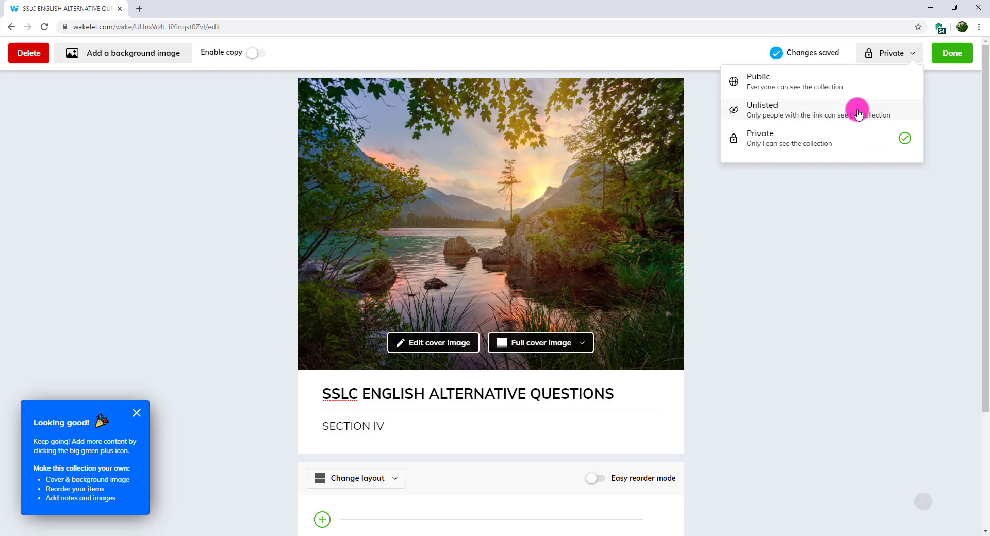
pyautogui.click(809, 86)
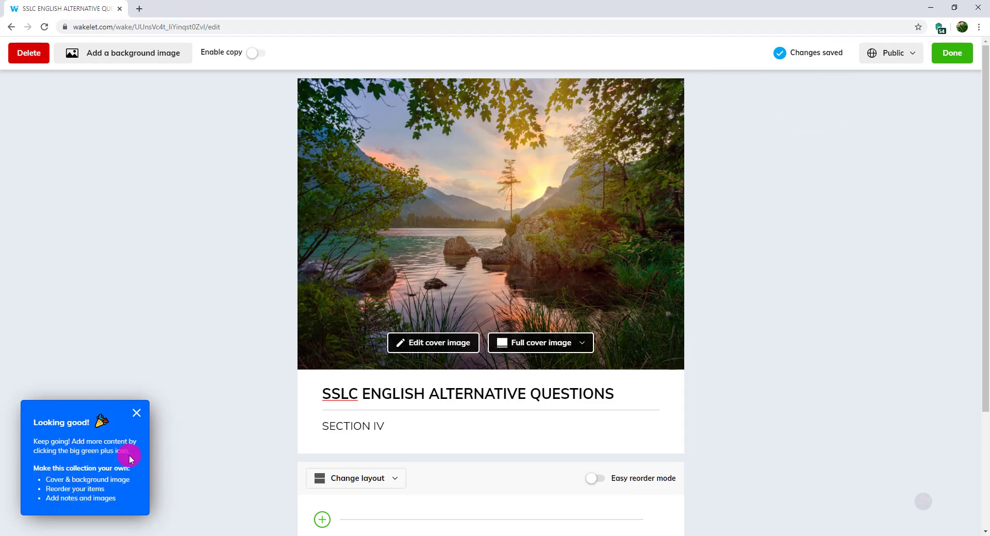
pyautogui.click(137, 414)
# Try the compact list and grid layouts for the collection's PDF item, and restore the original layout with the larger thumbnail row.
pyautogui.scroll(-3, 796, 474)
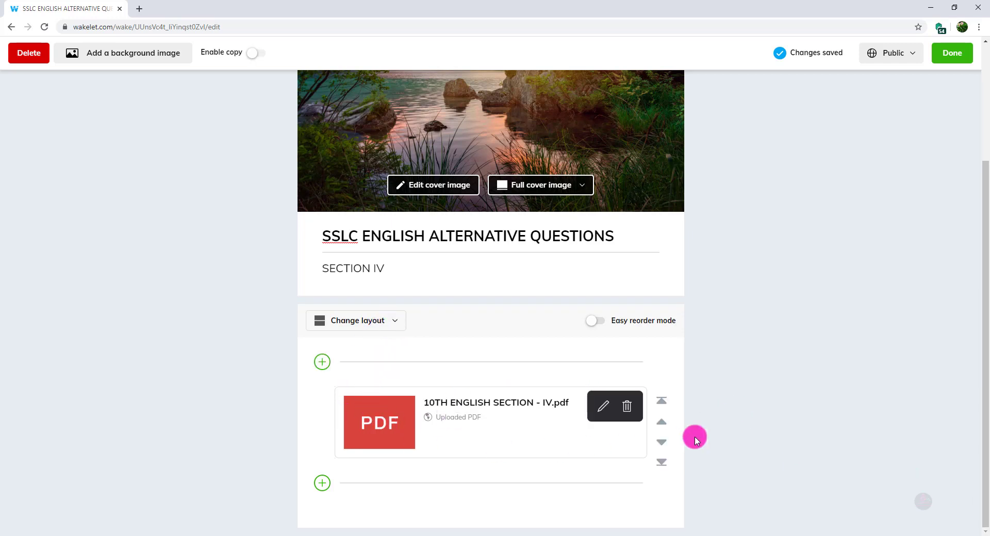
pyautogui.scroll(3, 746, 331)
pyautogui.scroll(-3, 746, 335)
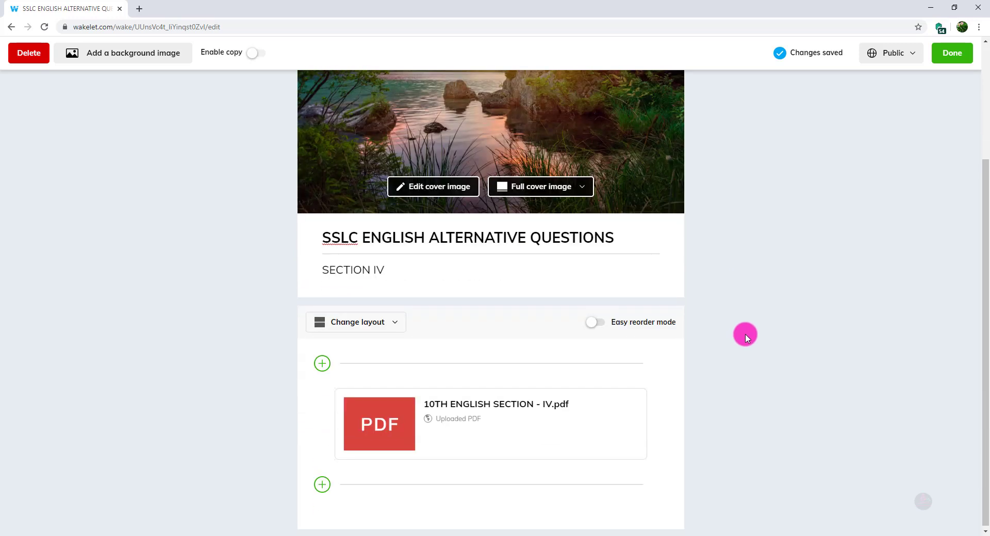
pyautogui.click(395, 322)
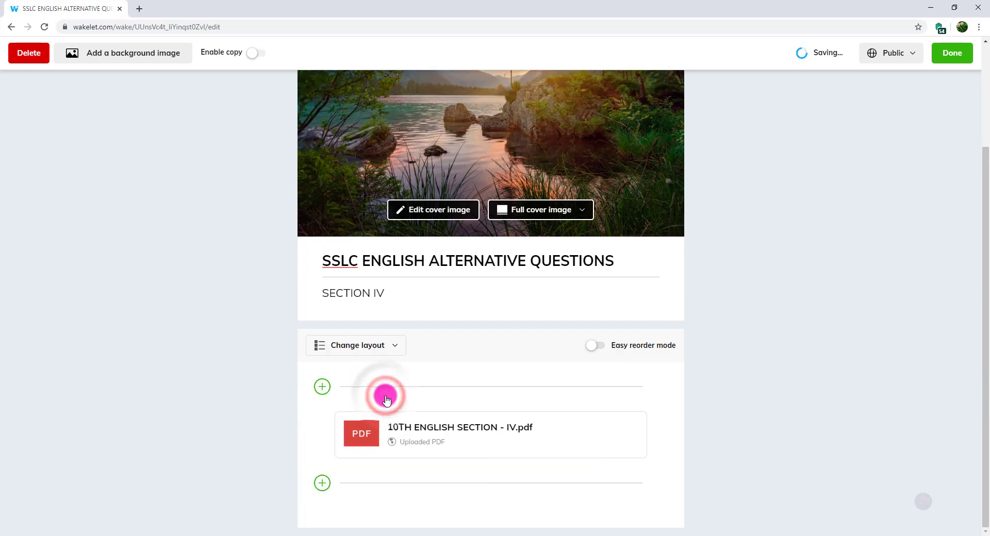
pyautogui.click(395, 348)
pyautogui.click(369, 453)
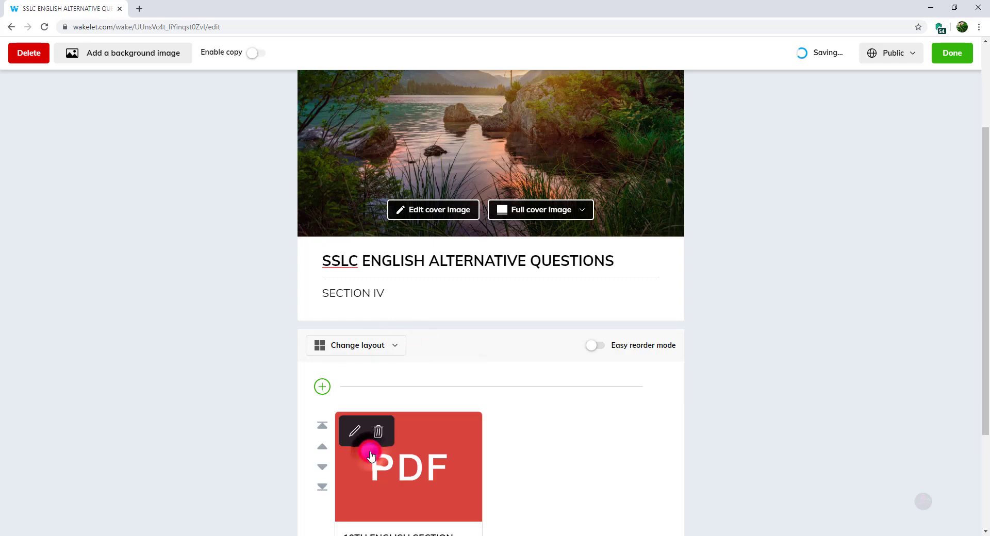
pyautogui.scroll(-3, 789, 415)
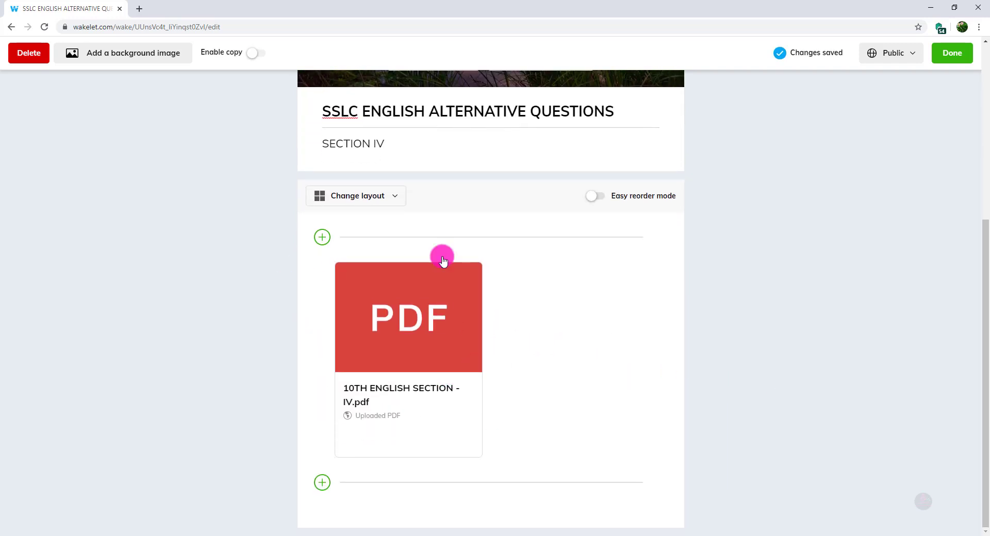
pyautogui.click(394, 203)
pyautogui.click(338, 234)
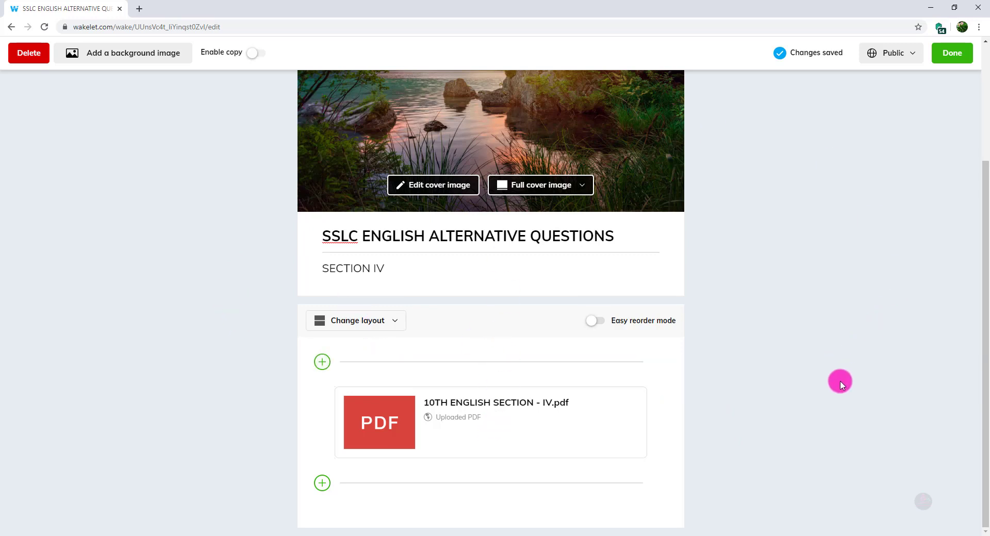
# Finish editing the collection, decline the Surf School invitation with its tip, and review the published page.
pyautogui.click(948, 56)
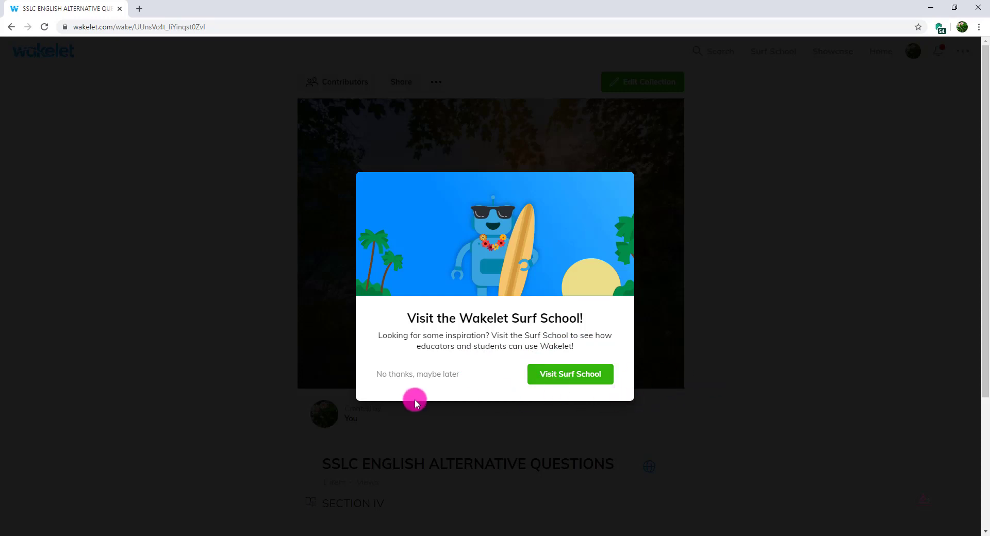
pyautogui.click(402, 375)
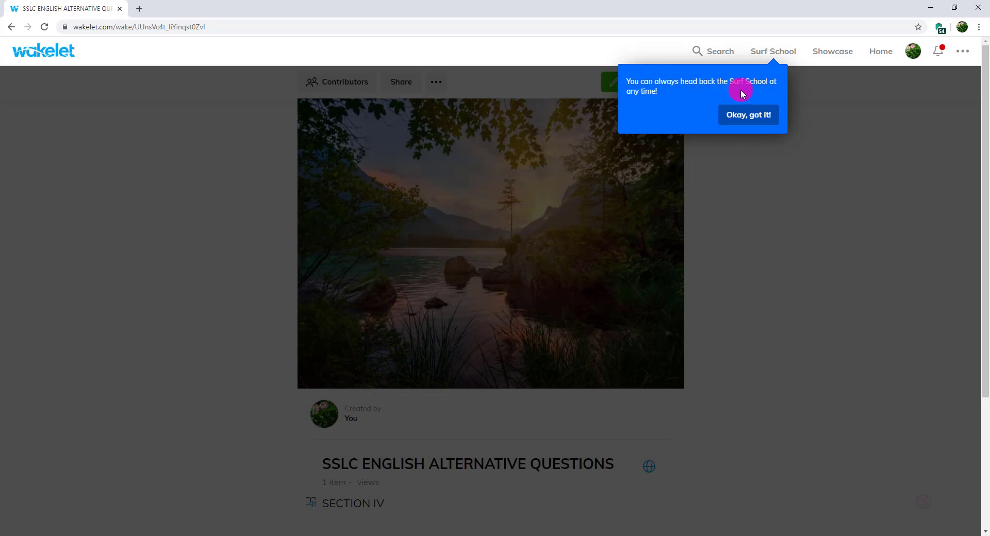
pyautogui.click(761, 116)
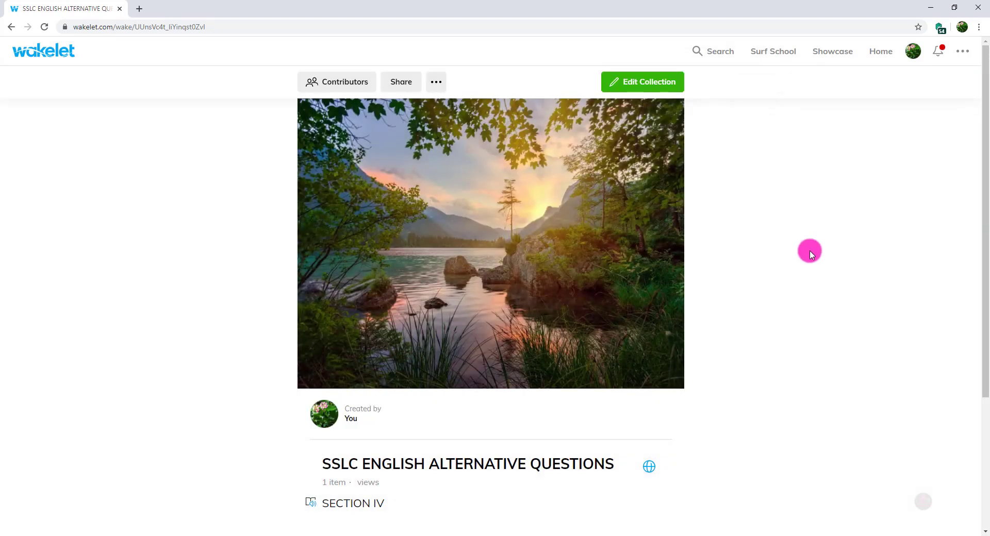
pyautogui.scroll(-3, 587, 417)
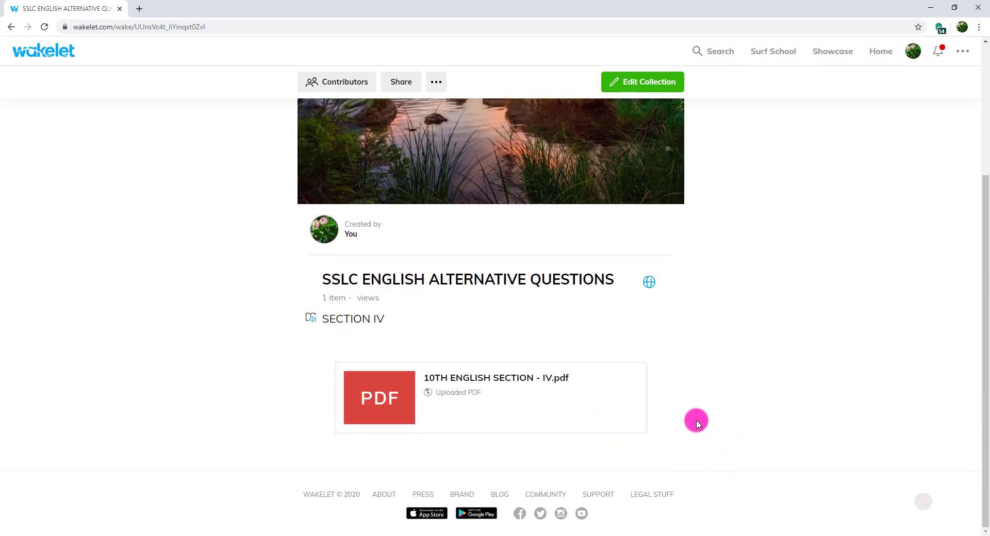
# Open the collection's sharing options and copy its share link.
pyautogui.scroll(3, 649, 281)
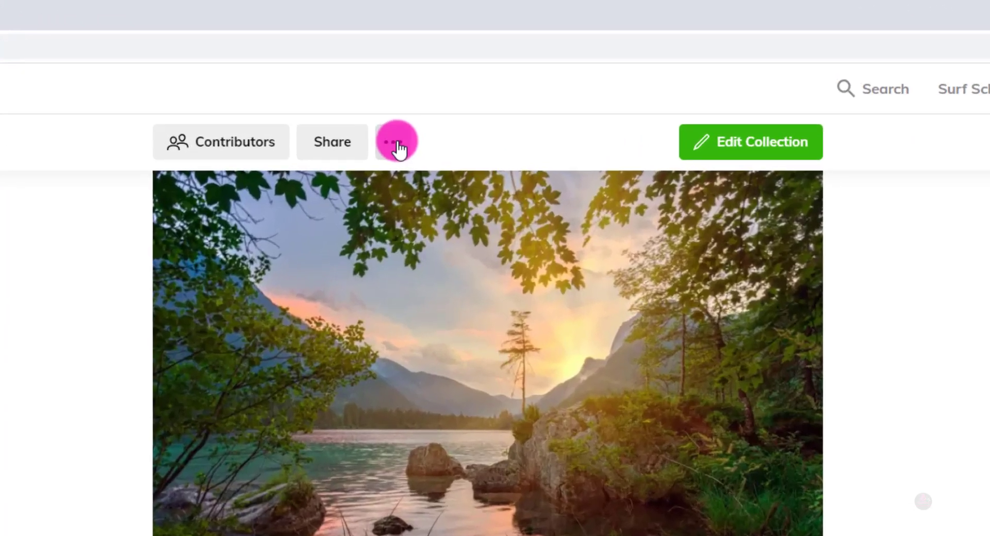
pyautogui.click(396, 147)
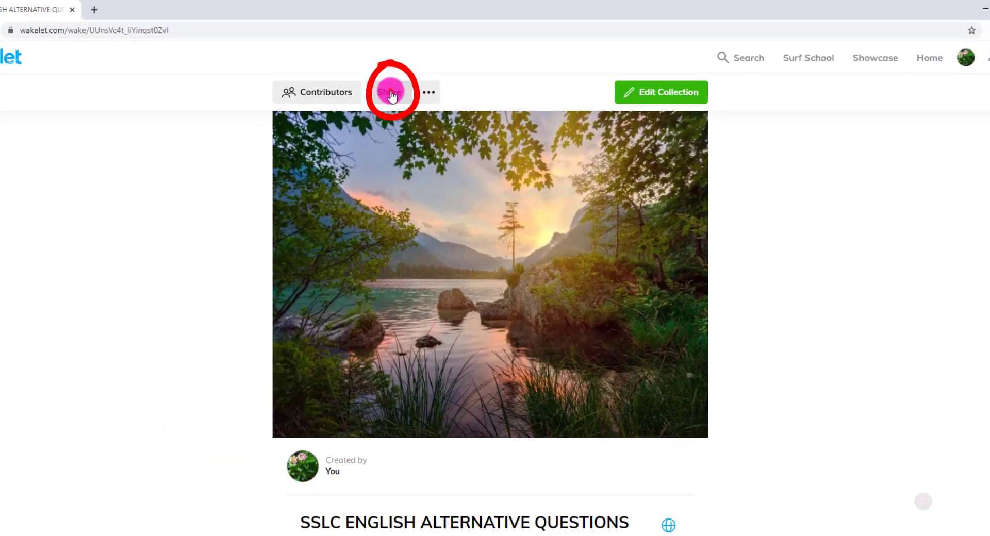
pyautogui.click(379, 112)
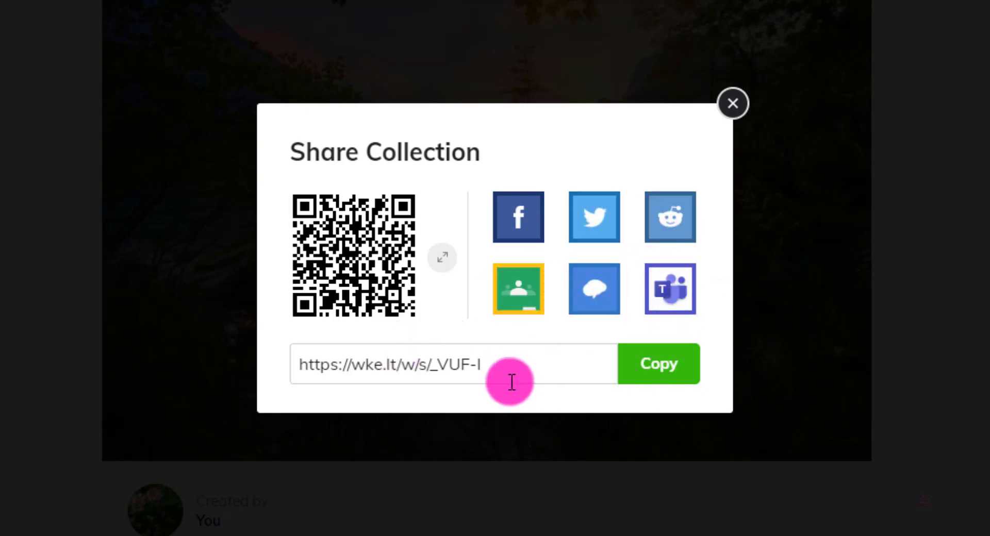
pyautogui.click(661, 368)
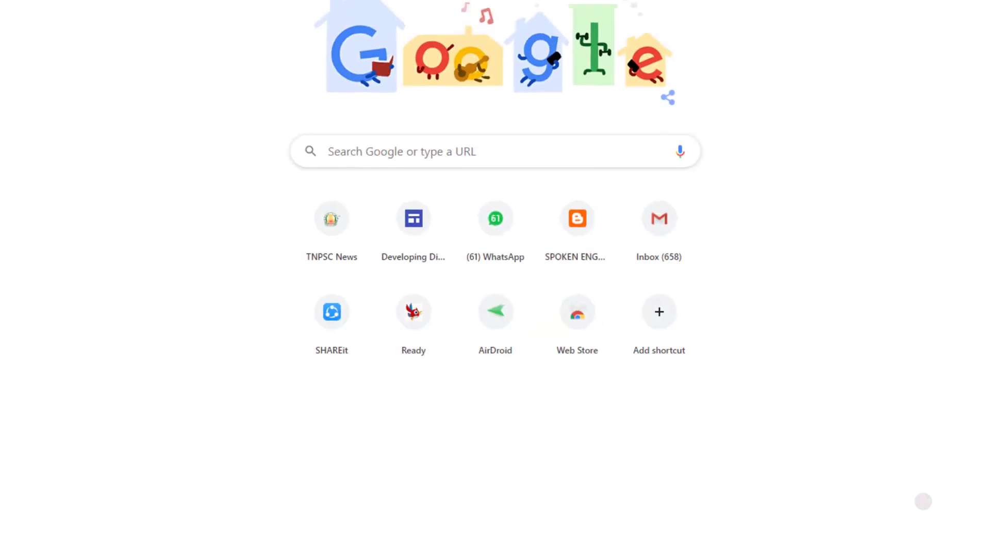
# Switch to WhatsApp Web at web.whatsapp.com, search the chats for "TODAY", and open the ENGLISH TODAY group chat.
pyautogui.click(110, 8)
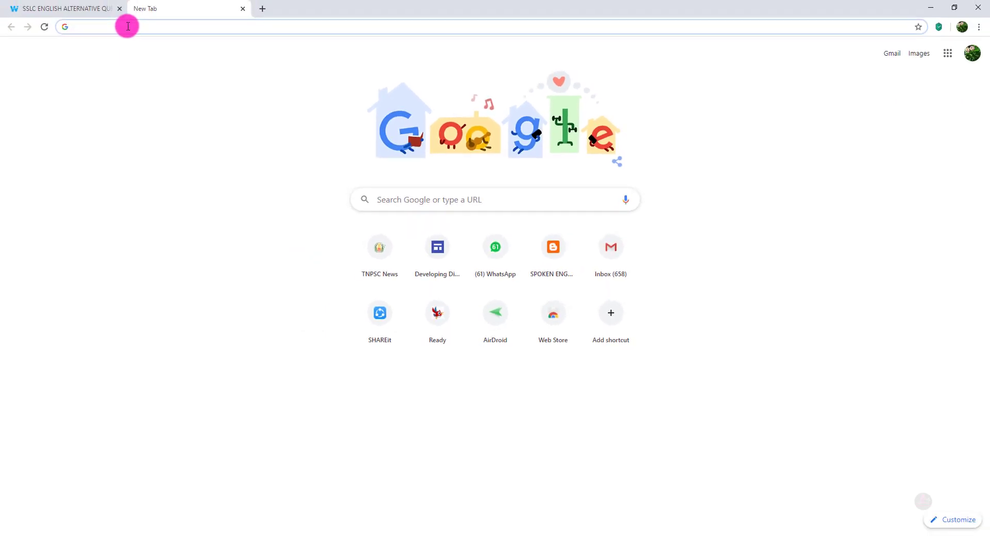
pyautogui.write('web.whatsapp.com')
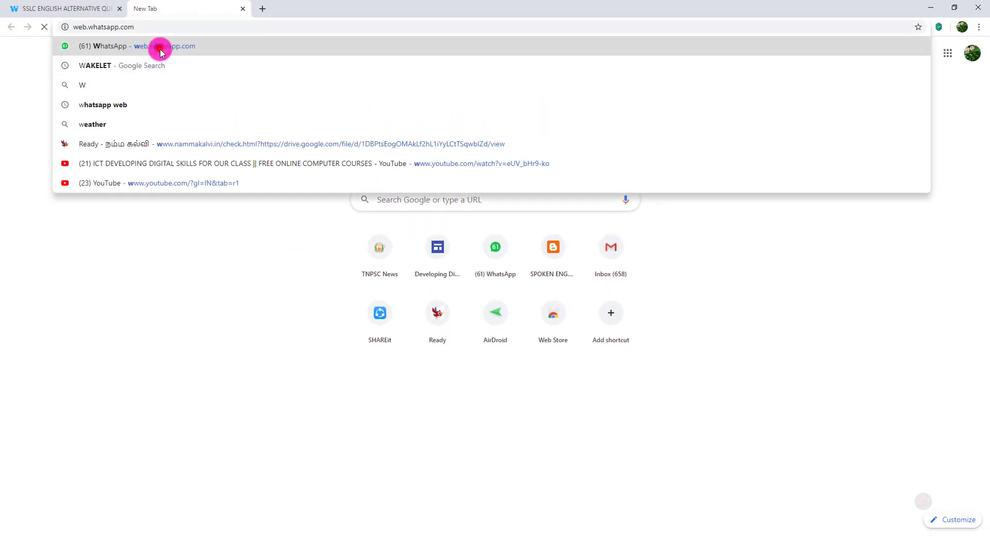
pyautogui.click(159, 47)
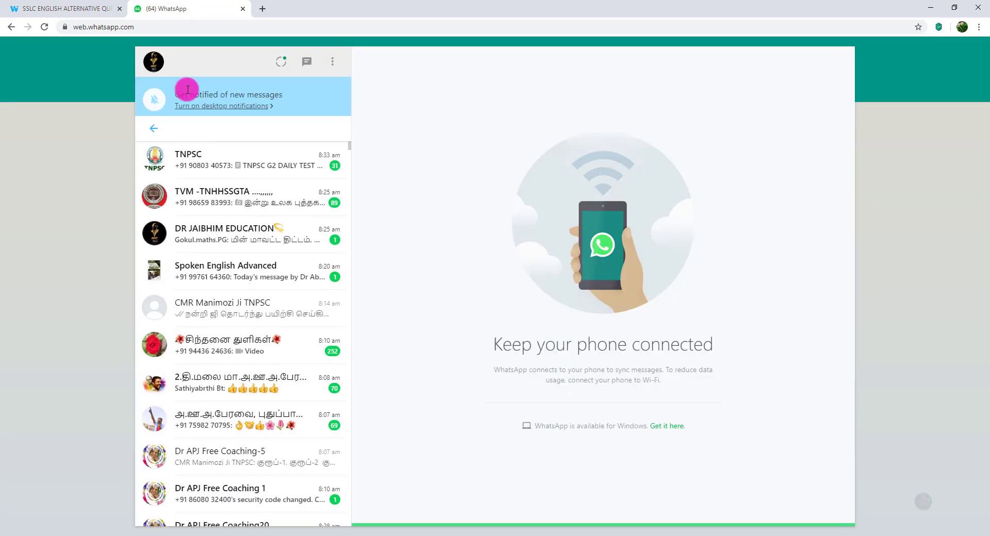
pyautogui.write('TODAY')
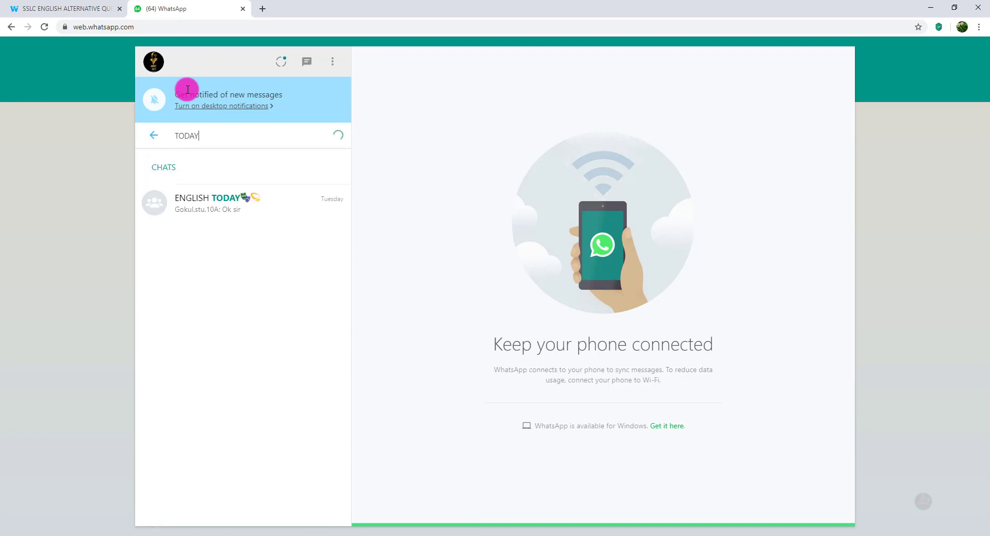
pyautogui.click(205, 210)
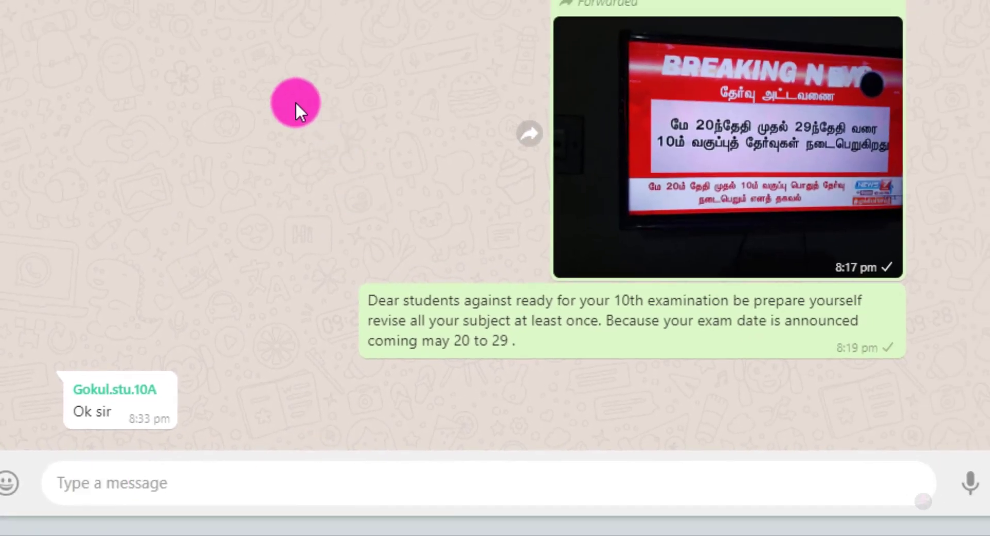
# Post the copied Wakelet collection link in the ENGLISH TODAY group with the text "DEAR STUDENTS HERE YOU CAN DOWN".
pyautogui.scroll(-10, 279, 96)
pyautogui.scroll(-1, 280, 95)
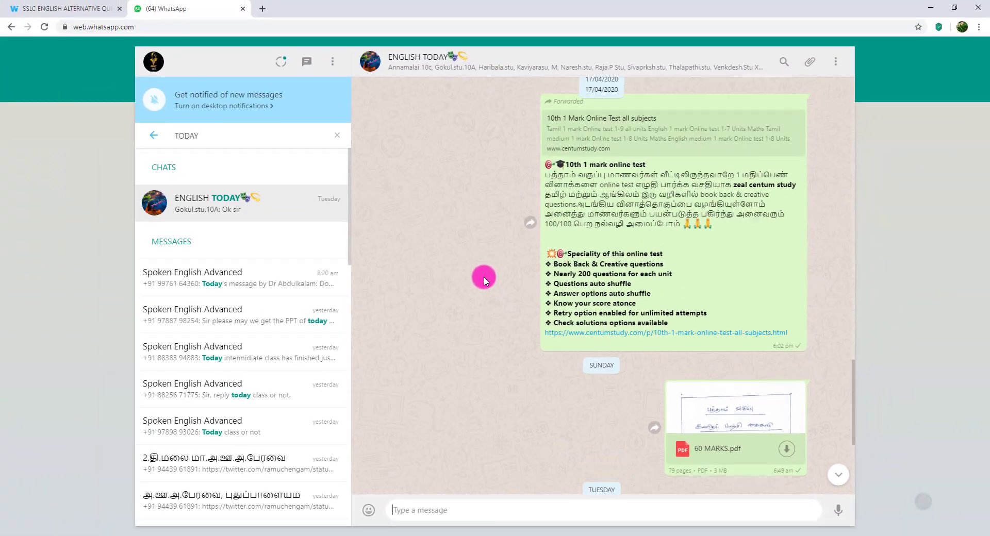
pyautogui.scroll(1, 483, 276)
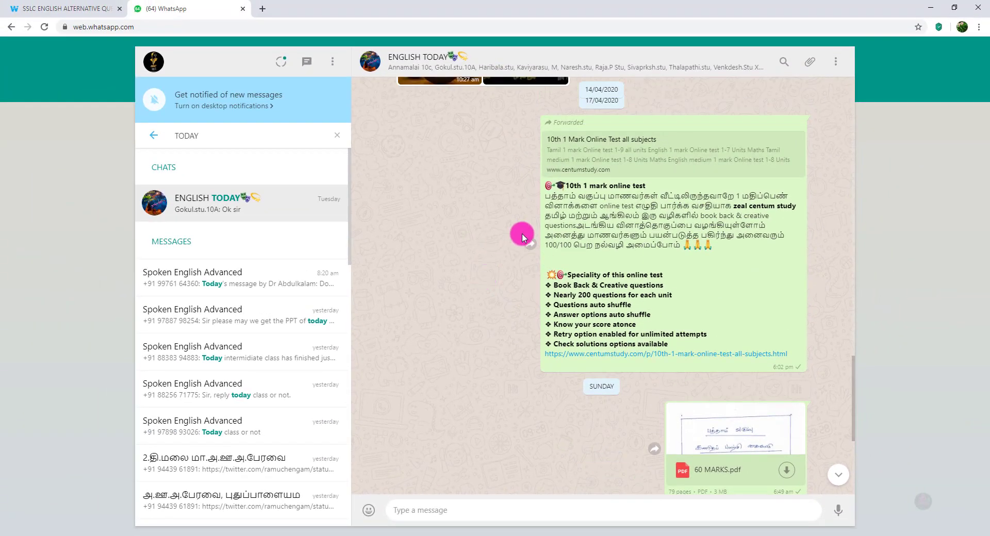
pyautogui.scroll(-5, 670, 443)
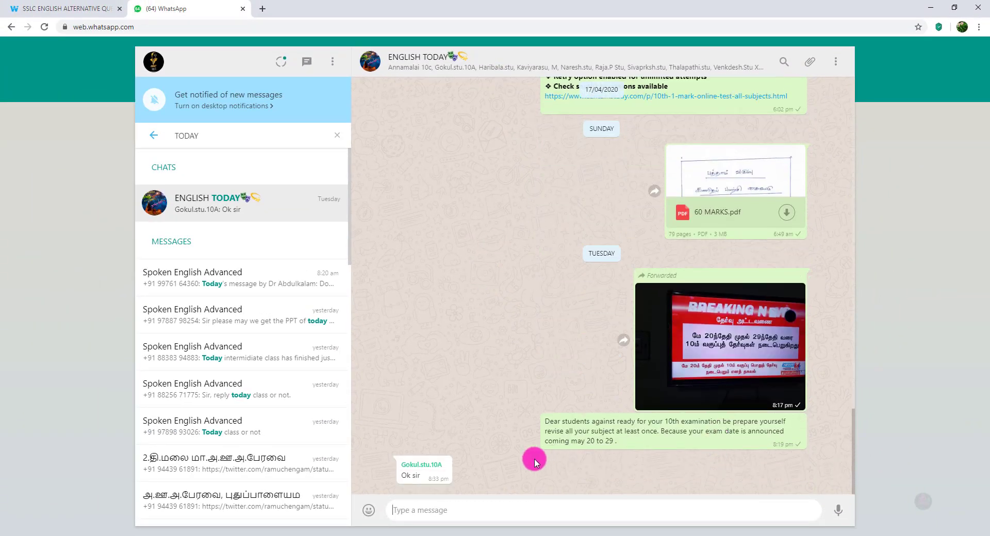
pyautogui.click(420, 508)
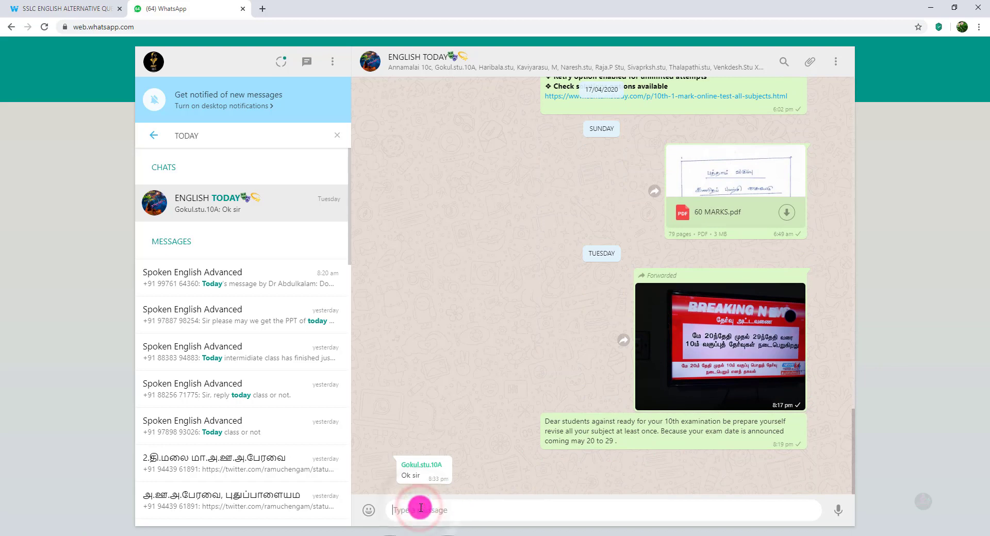
pyautogui.hotkey('ctrl', 'v')
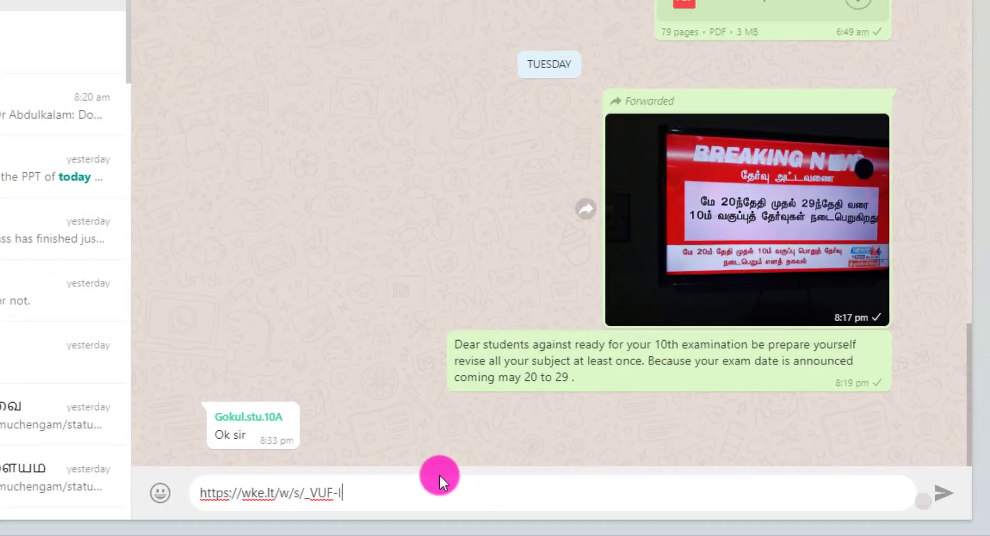
pyautogui.press('Return')
pyautogui.write('DEAR STUDENTS HERE YOU CAN DOWN')
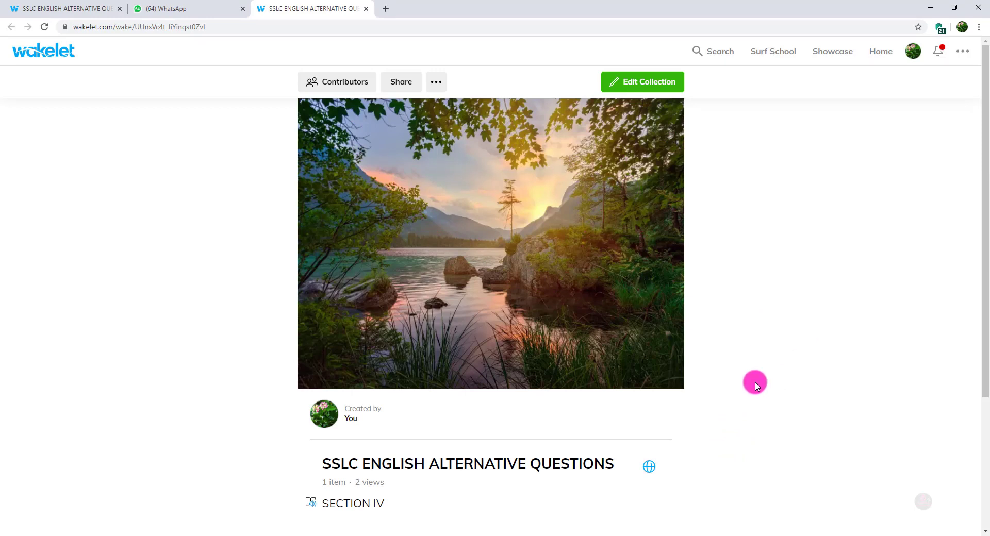
# Open 10TH ENGLISH SECTION - IV.pdf from the shared collection page and look through its pages.
pyautogui.scroll(-4, 755, 385)
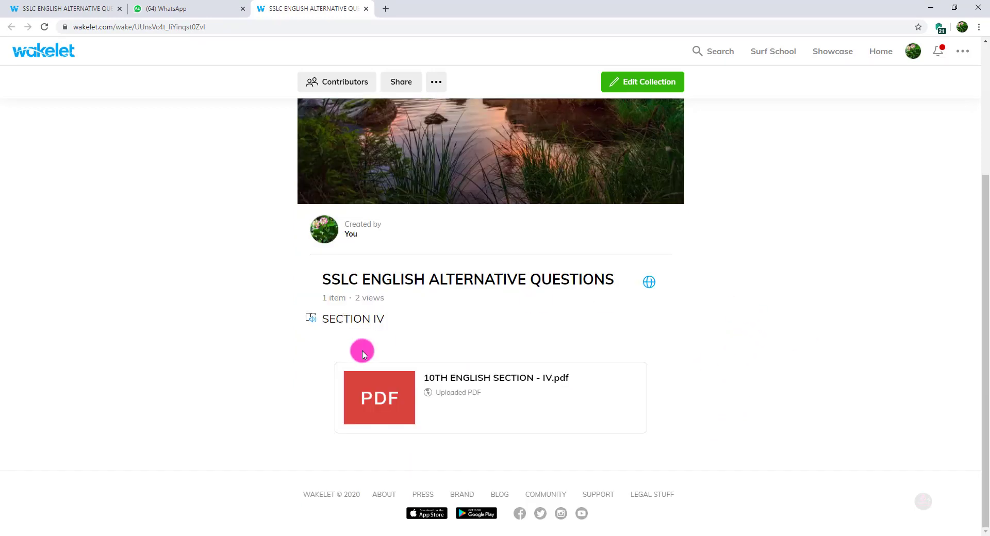
pyautogui.click(481, 379)
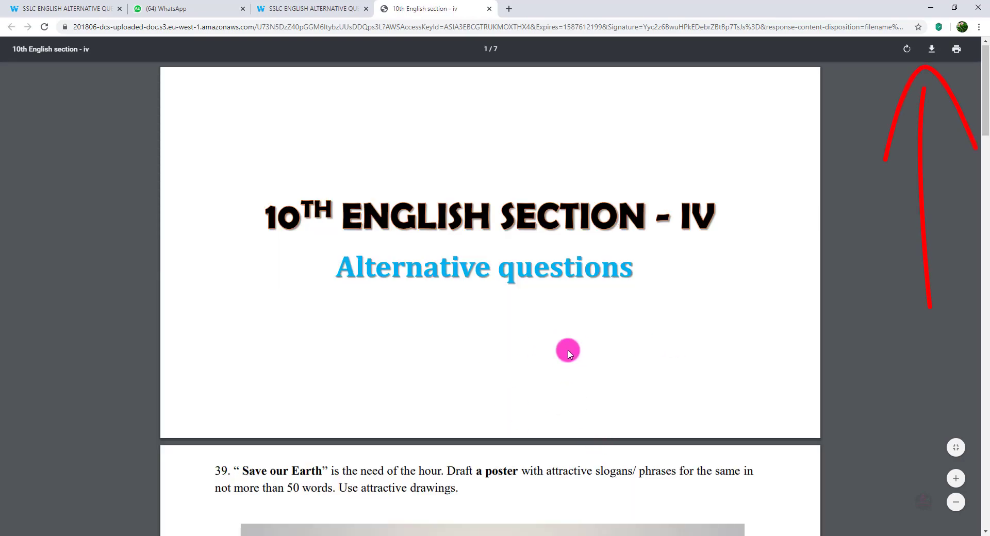
pyautogui.scroll(-10, 569, 354)
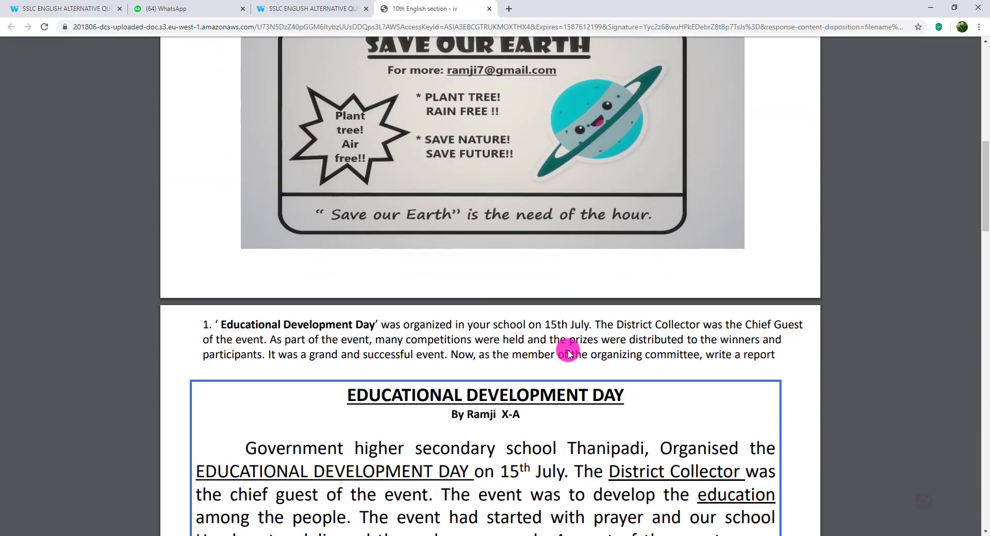